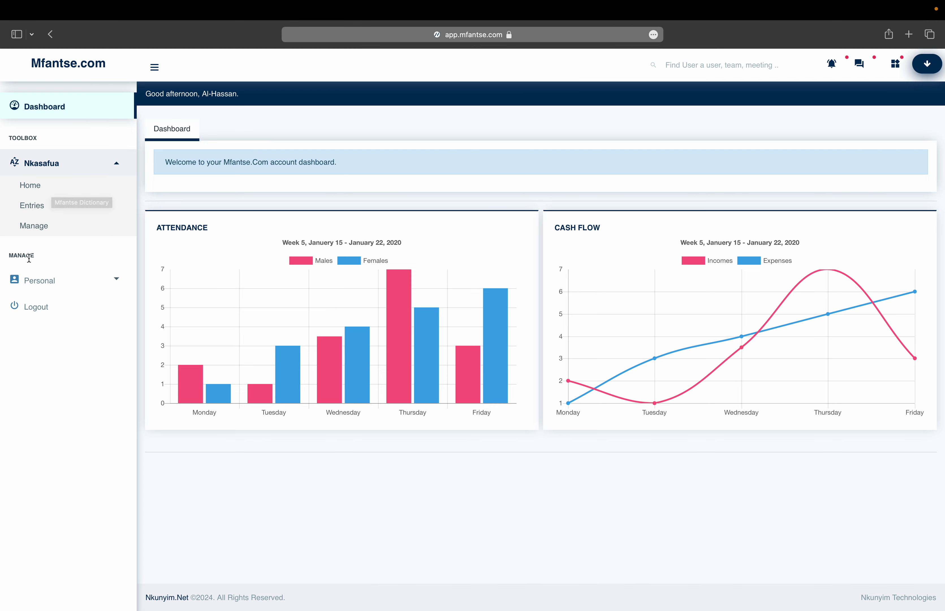
Step: Open the personal payroll page and check the selectable periods, keeping July, 2024, and collapse the Nkasafua toolbox section
{"action": "left_click", "coordinate": [50, 285]}
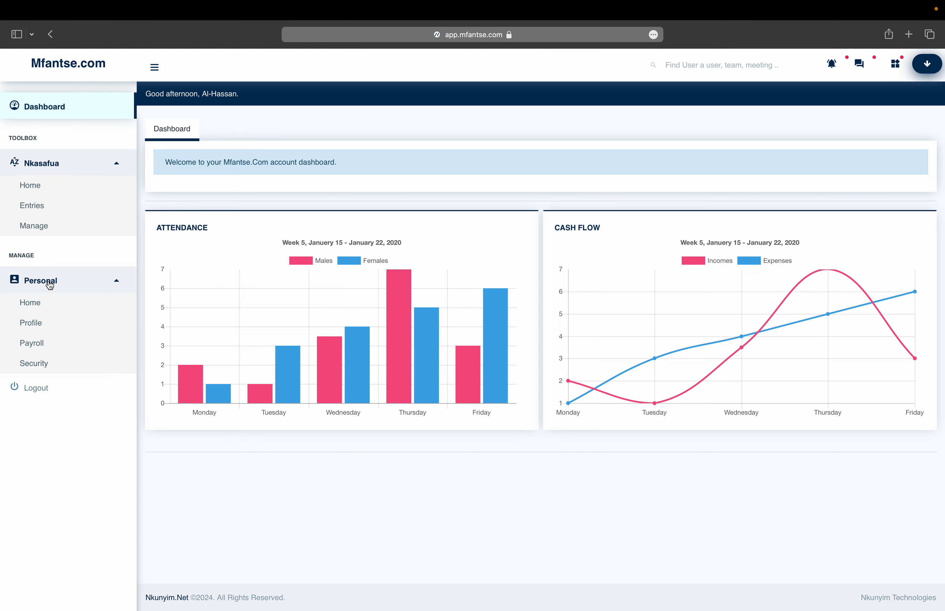
{"action": "left_click", "coordinate": [44, 347]}
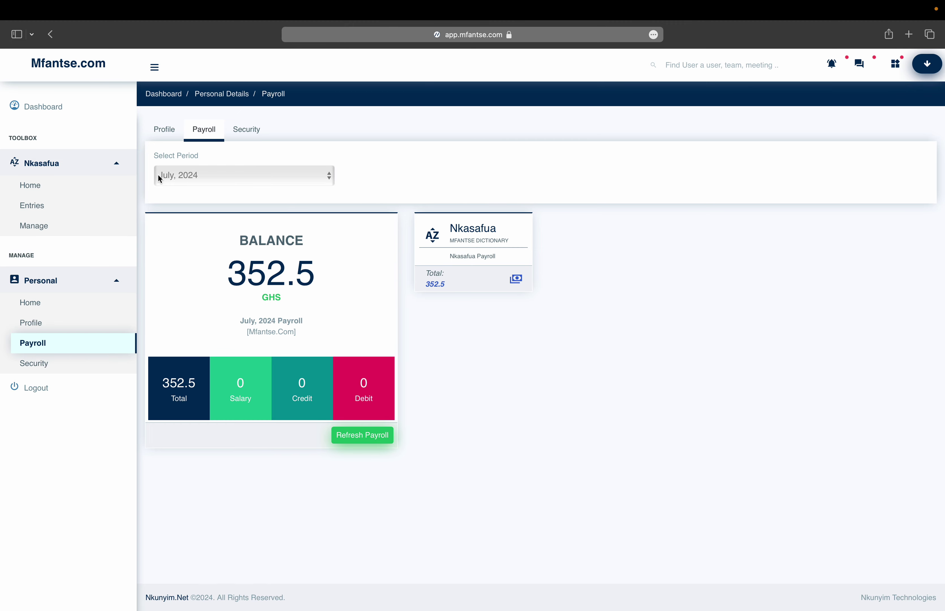
{"action": "left_click", "coordinate": [187, 178]}
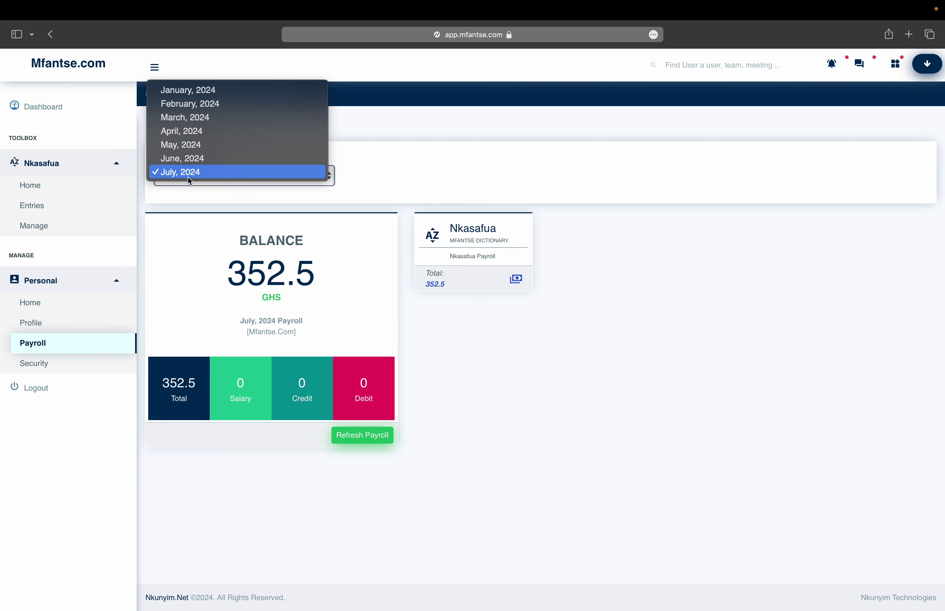
{"action": "left_click", "coordinate": [402, 302]}
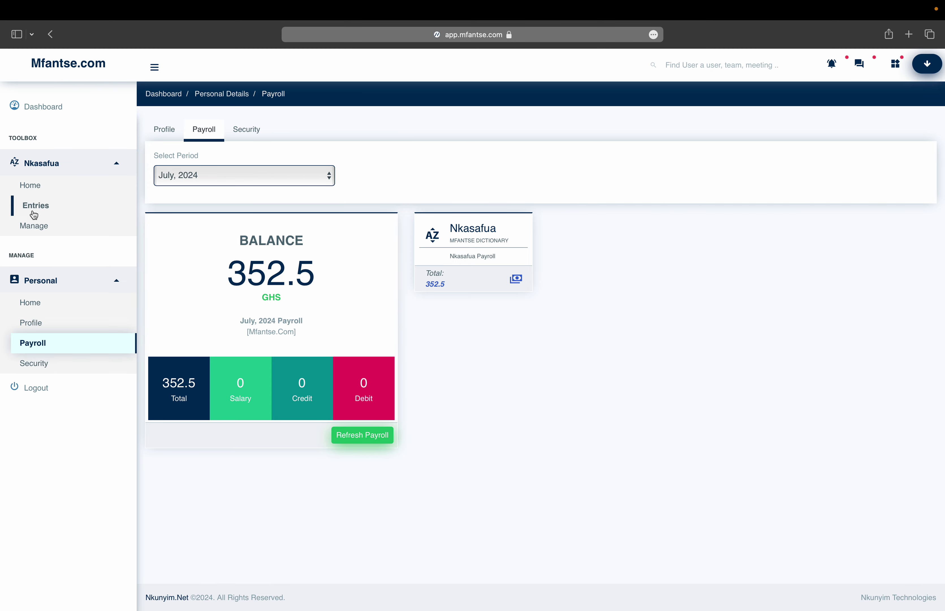
{"action": "left_click", "coordinate": [57, 165]}
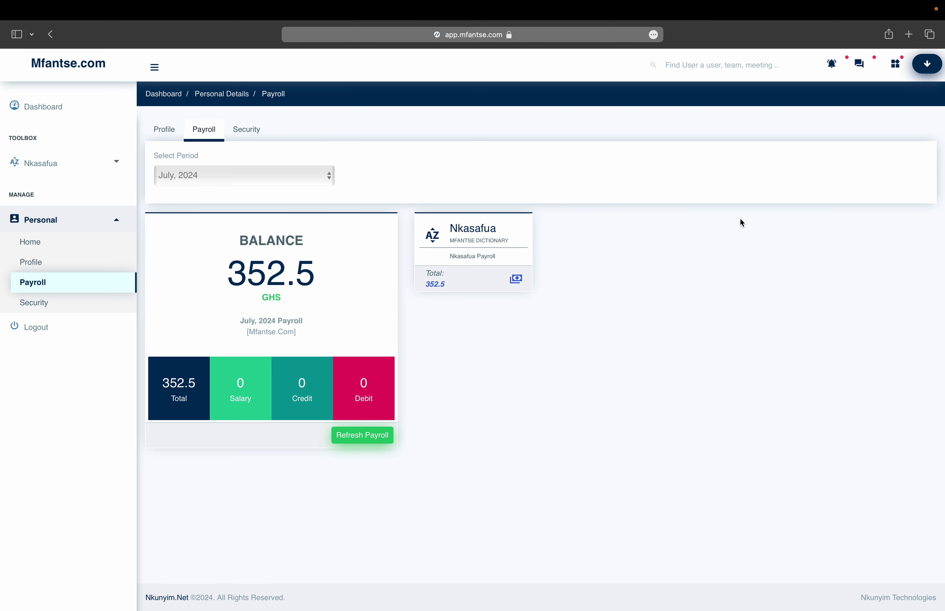
Step: Open the Nkasafua payroll details, check the item quantities, and recompute the Create Dictionary Entry item
{"action": "left_click", "coordinate": [517, 282]}
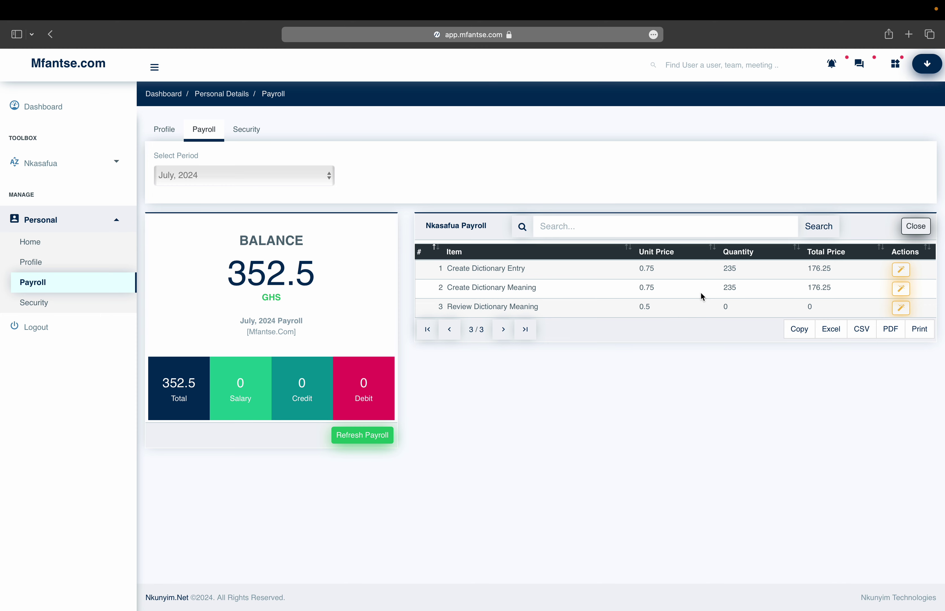
{"action": "double_click", "coordinate": [738, 269]}
{"action": "left_click", "coordinate": [728, 286]}
{"action": "double_click", "coordinate": [737, 270]}
{"action": "left_click", "coordinate": [725, 286]}
{"action": "double_click", "coordinate": [735, 287]}
{"action": "left_click", "coordinate": [902, 271]}
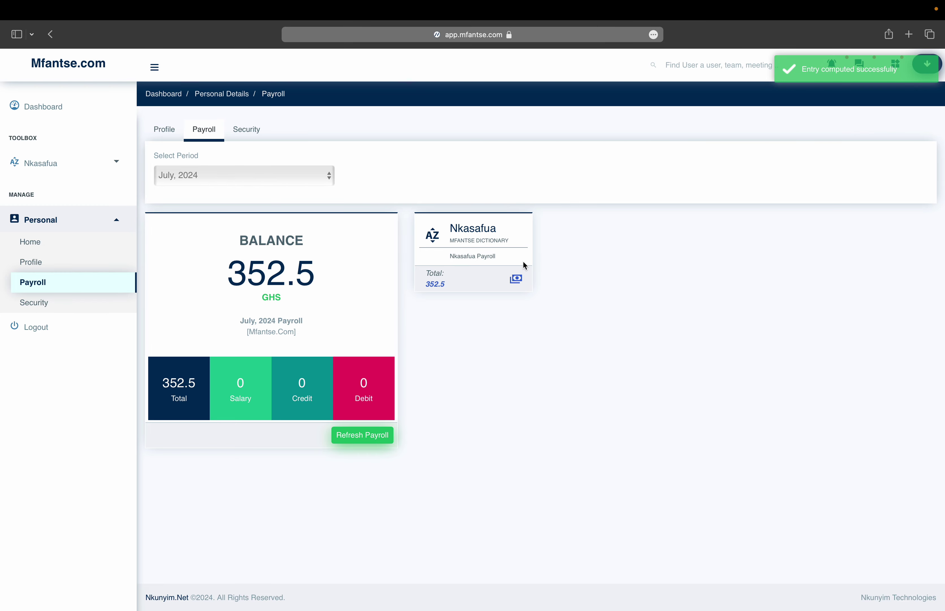
Step: Reopen the Nkasafua payroll details and recompute the Create Dictionary Meaning item
{"action": "left_click", "coordinate": [516, 279]}
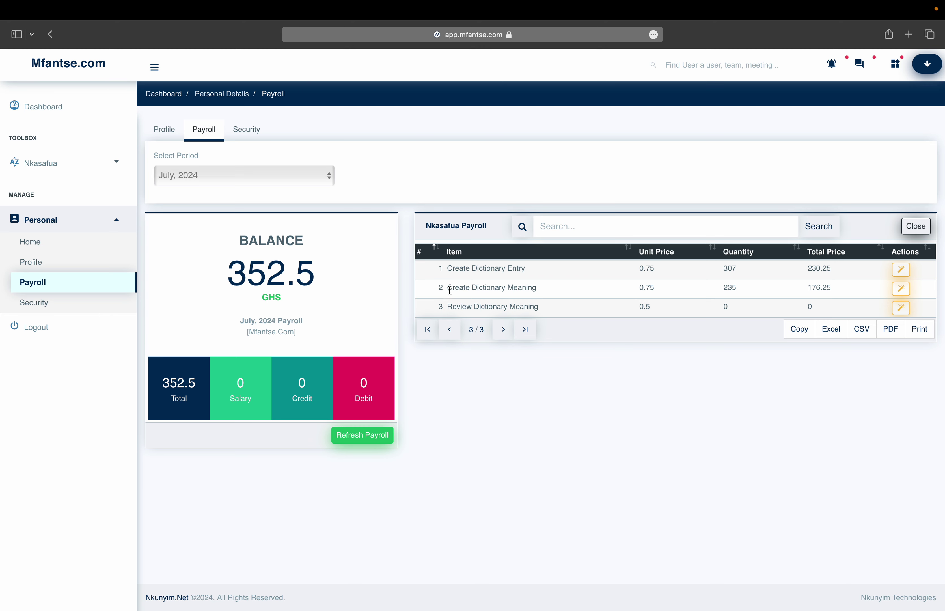
{"action": "left_click_drag", "start_coordinate": [448, 291], "coordinate": [538, 290]}
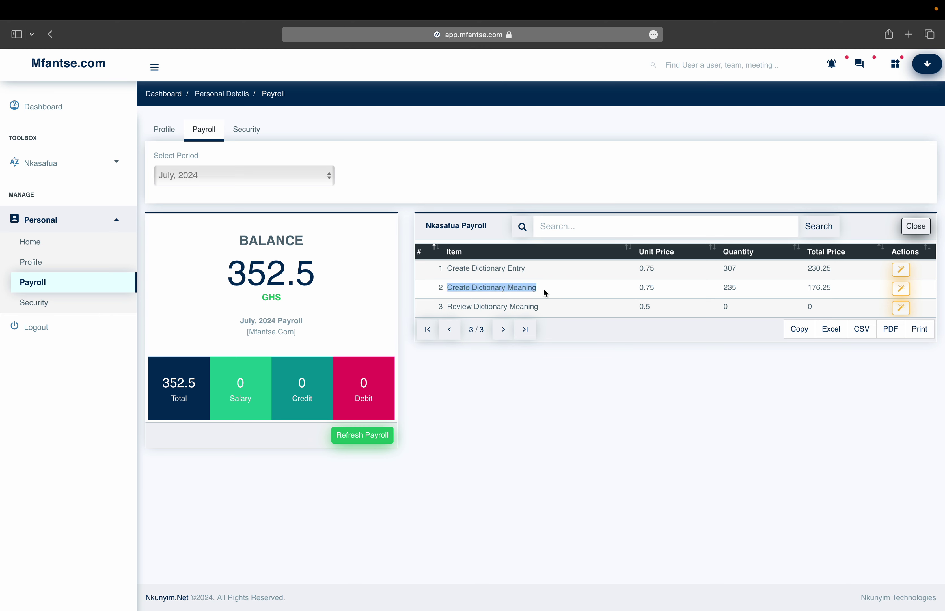
{"action": "double_click", "coordinate": [725, 290]}
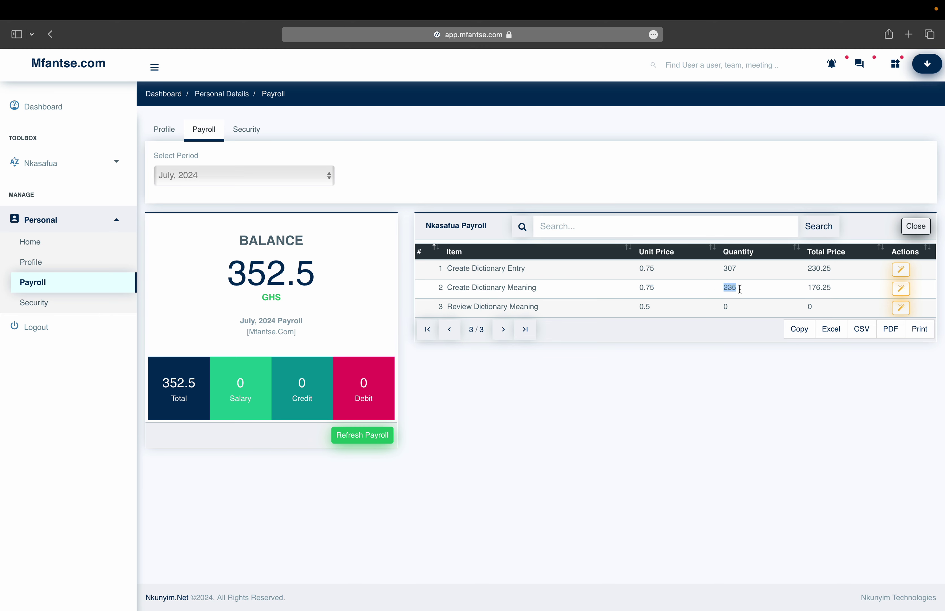
{"action": "left_click", "coordinate": [903, 290]}
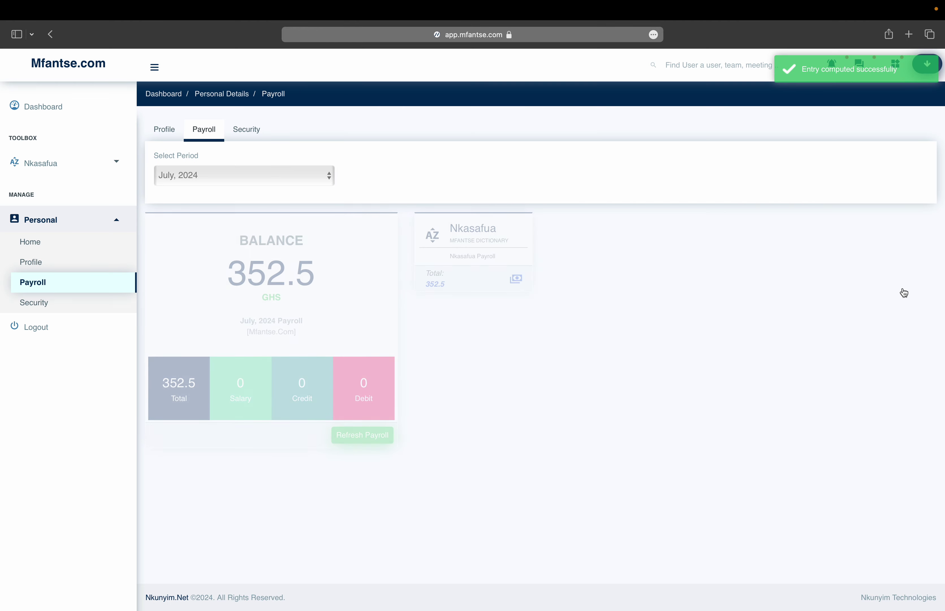
Step: Recompute the Review Dictionary Meaning item in the Nkasafua payroll and reopen the details to check it
{"action": "left_click", "coordinate": [517, 280]}
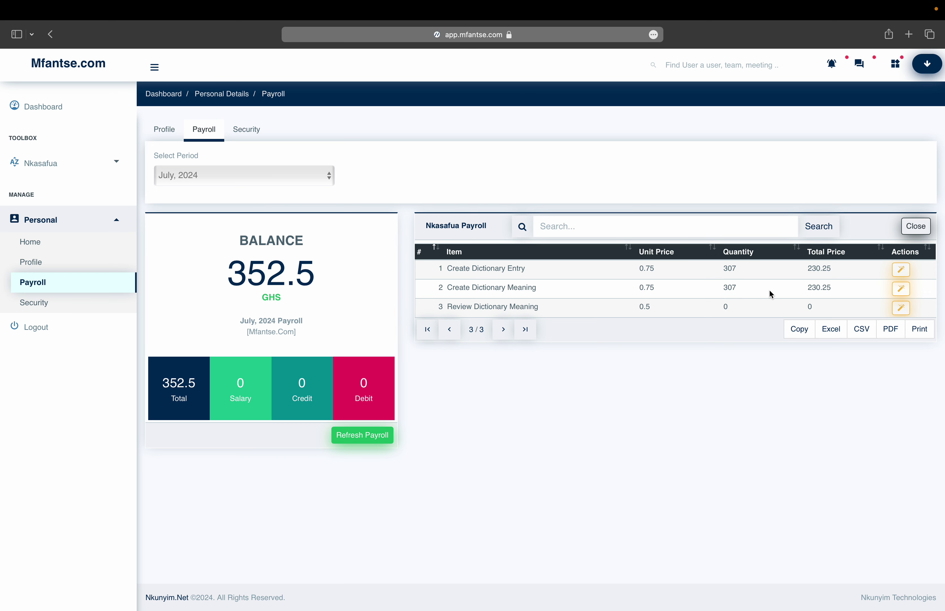
{"action": "left_click", "coordinate": [902, 308]}
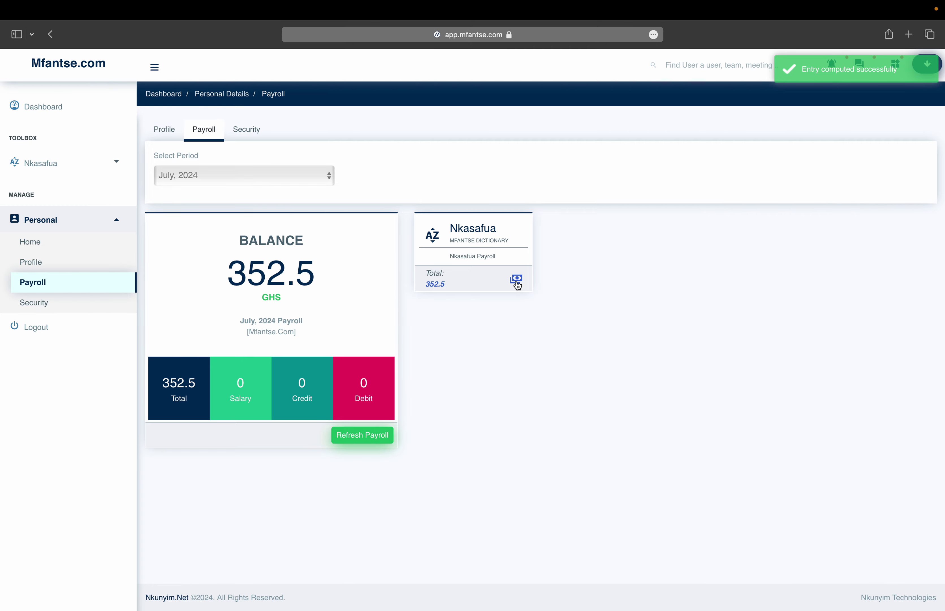
{"action": "left_click", "coordinate": [516, 281]}
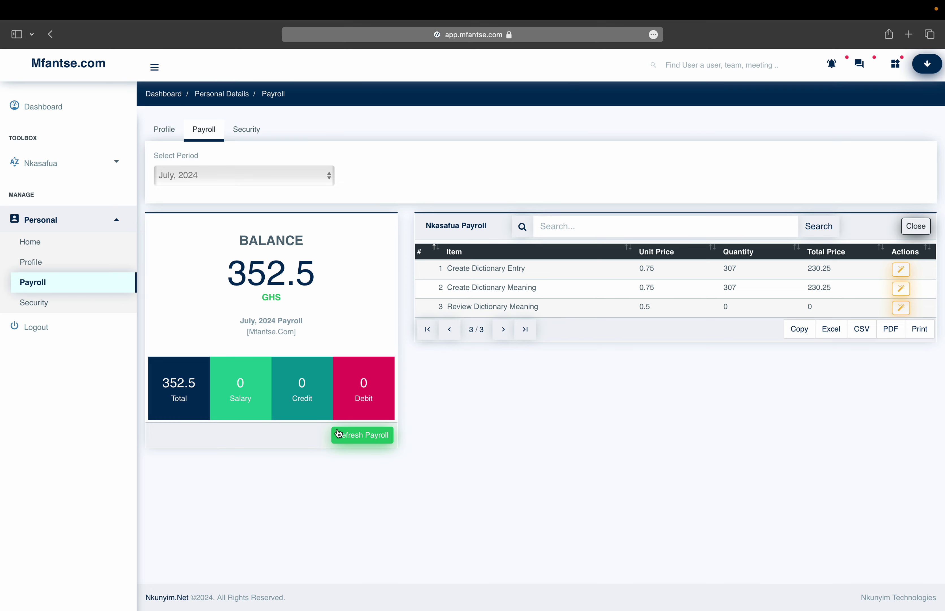
Step: Refresh the July, 2024 payroll to update the overall balance from the recomputed items
{"action": "left_click", "coordinate": [359, 438]}
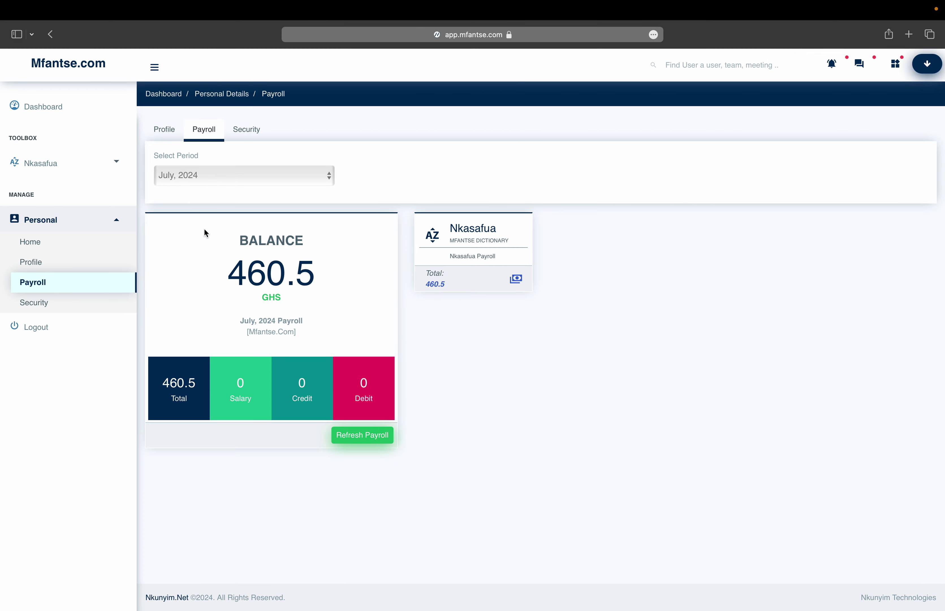
{"action": "left_click_drag", "start_coordinate": [232, 277], "coordinate": [279, 277]}
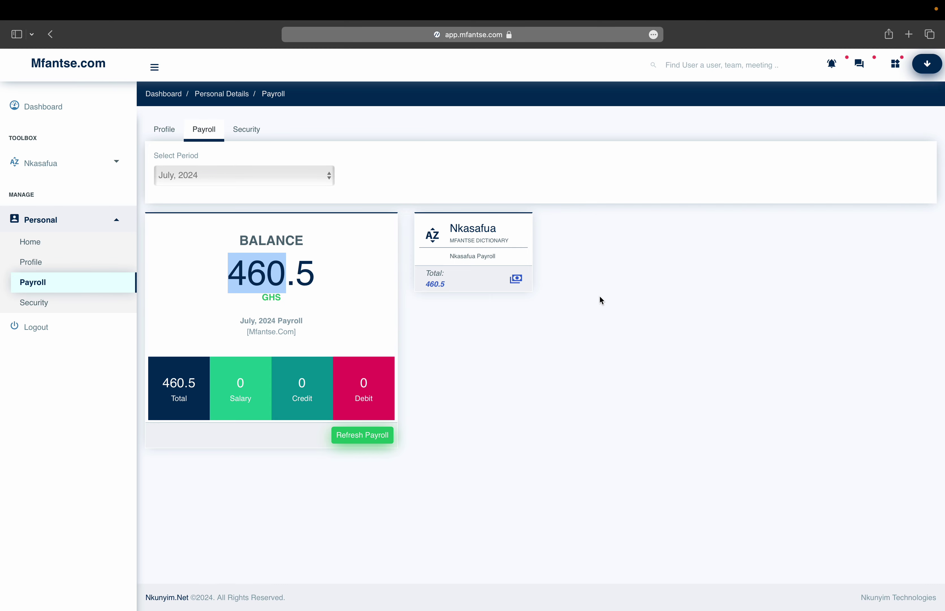
{"action": "left_click", "coordinate": [348, 301]}
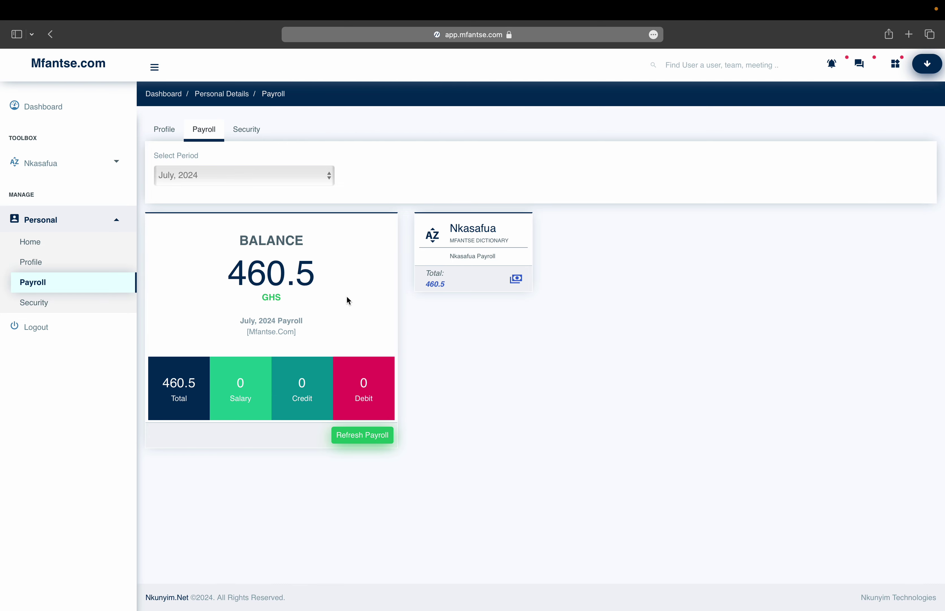
Step: View the payroll for June, 2024 and May, 2024, and return to July, 2024 to check its balance
{"action": "left_click", "coordinate": [234, 177]}
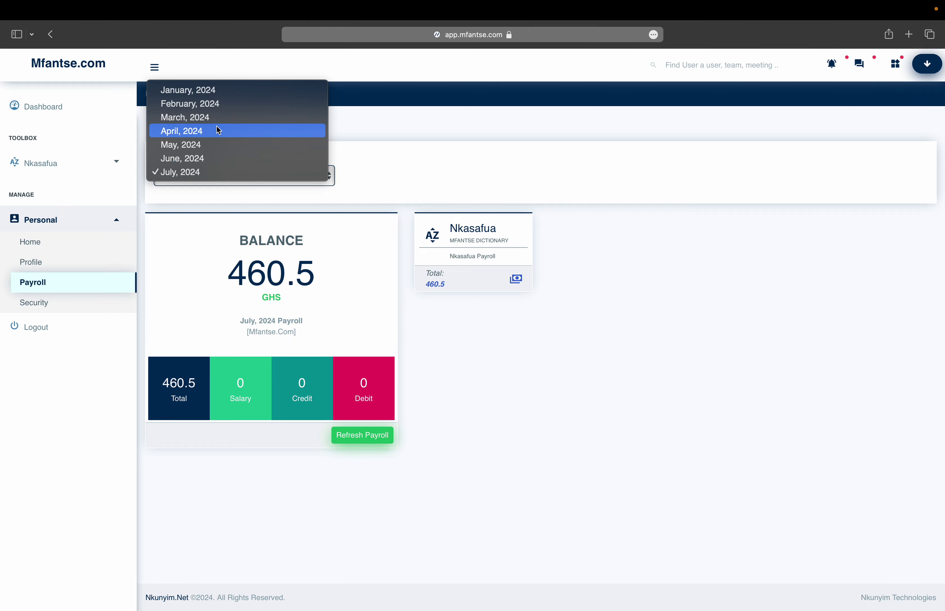
{"action": "left_click", "coordinate": [207, 158]}
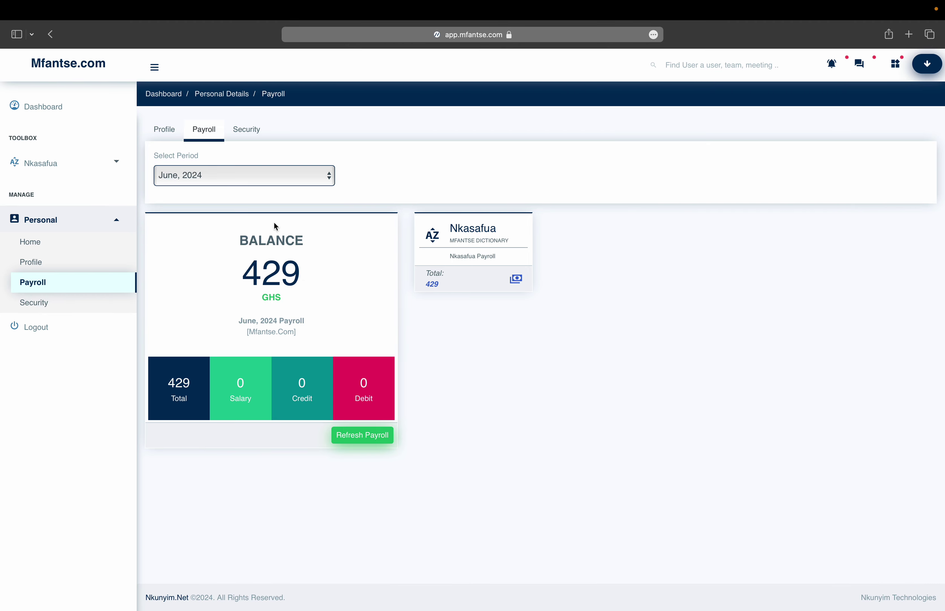
{"action": "left_click", "coordinate": [221, 167]}
{"action": "left_click", "coordinate": [202, 161]}
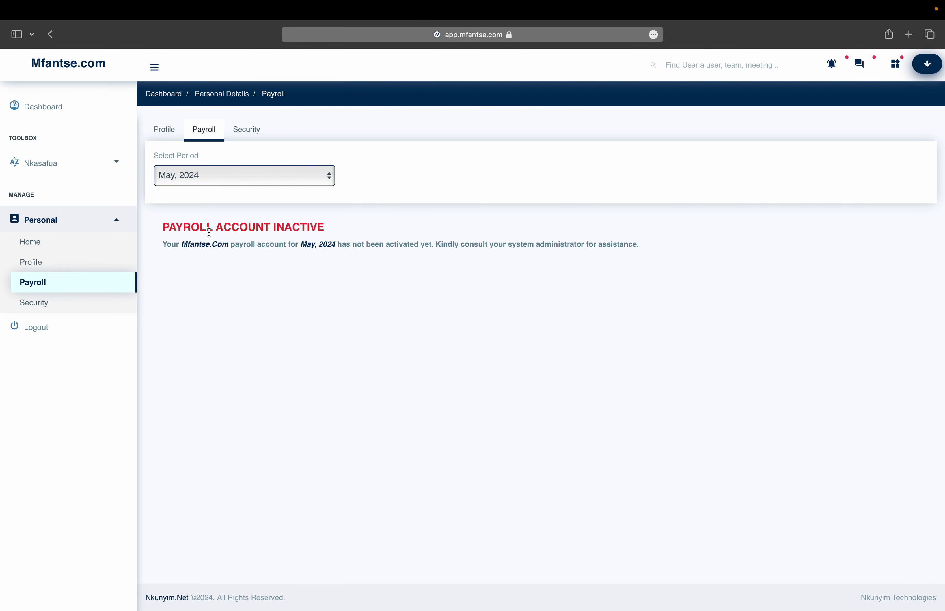
{"action": "left_click", "coordinate": [213, 174]}
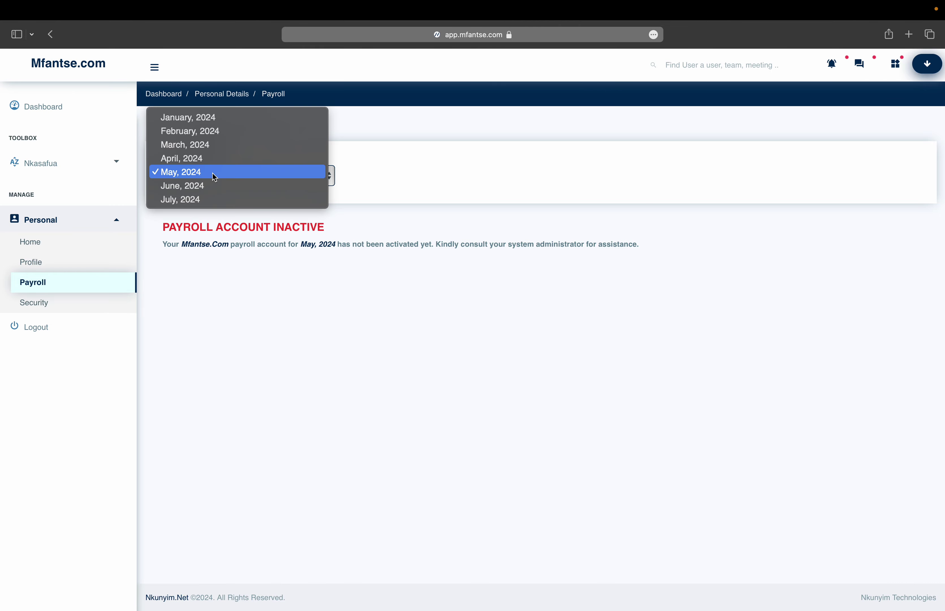
{"action": "left_click", "coordinate": [203, 198]}
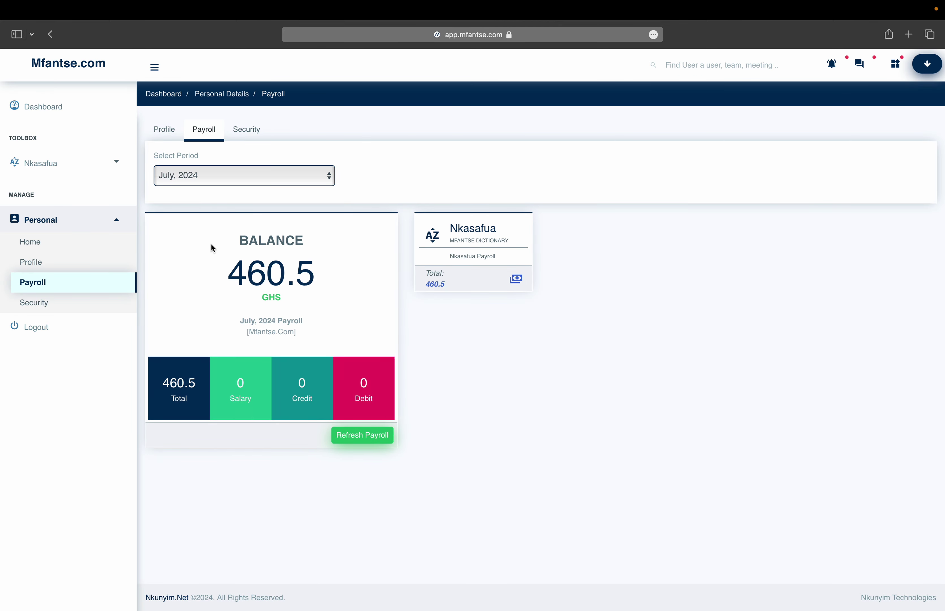
{"action": "left_click_drag", "start_coordinate": [230, 275], "coordinate": [317, 275]}
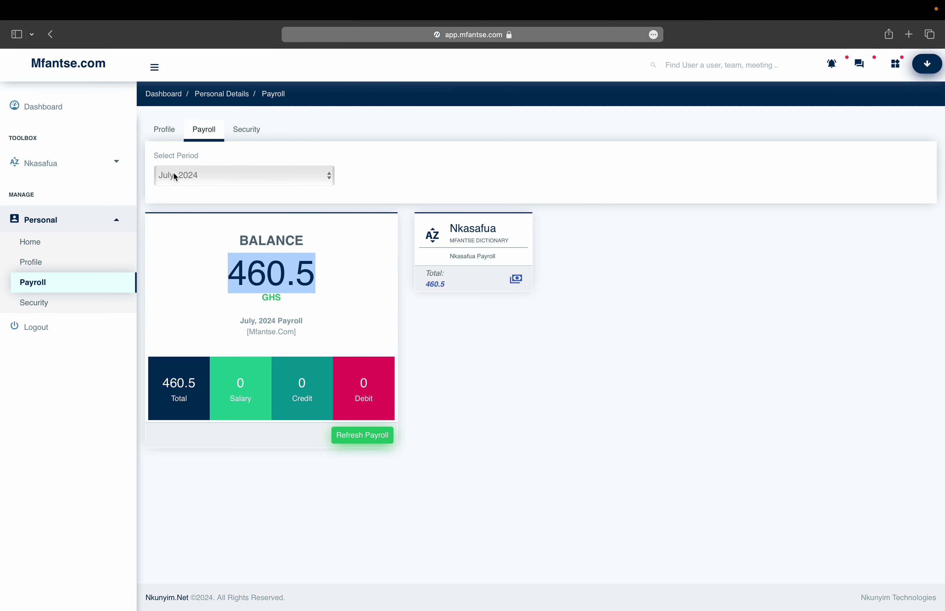
{"action": "left_click", "coordinate": [469, 322]}
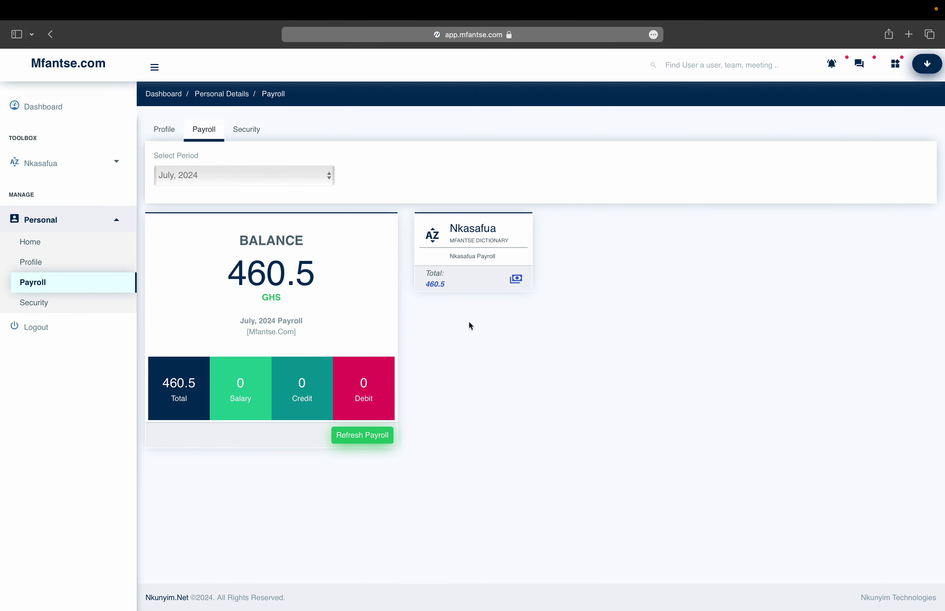
Step: Open the Nkasafua payroll details and compare the item quantities and total prices with the July, 2024 balance
{"action": "left_click", "coordinate": [516, 281]}
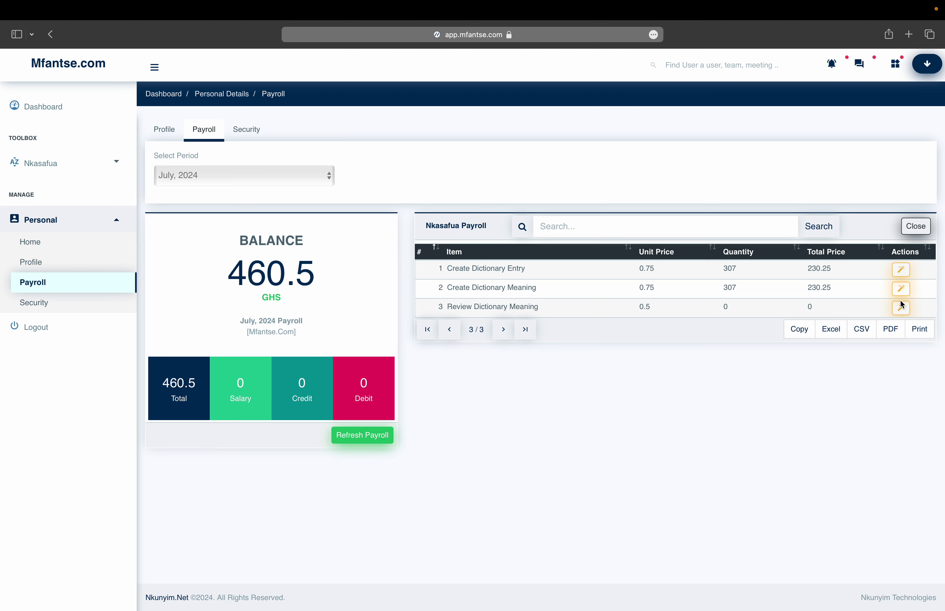
{"action": "left_click", "coordinate": [359, 438]}
{"action": "left_click_drag", "start_coordinate": [447, 267], "coordinate": [547, 289]}
{"action": "left_click", "coordinate": [547, 288]}
{"action": "left_click_drag", "start_coordinate": [229, 280], "coordinate": [312, 275]}
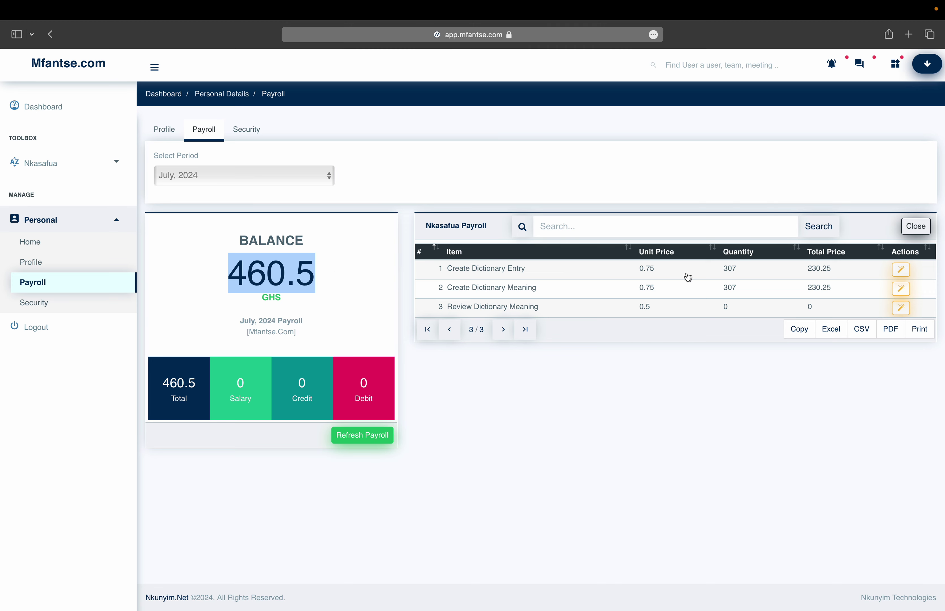
{"action": "left_click_drag", "start_coordinate": [809, 284], "coordinate": [833, 286]}
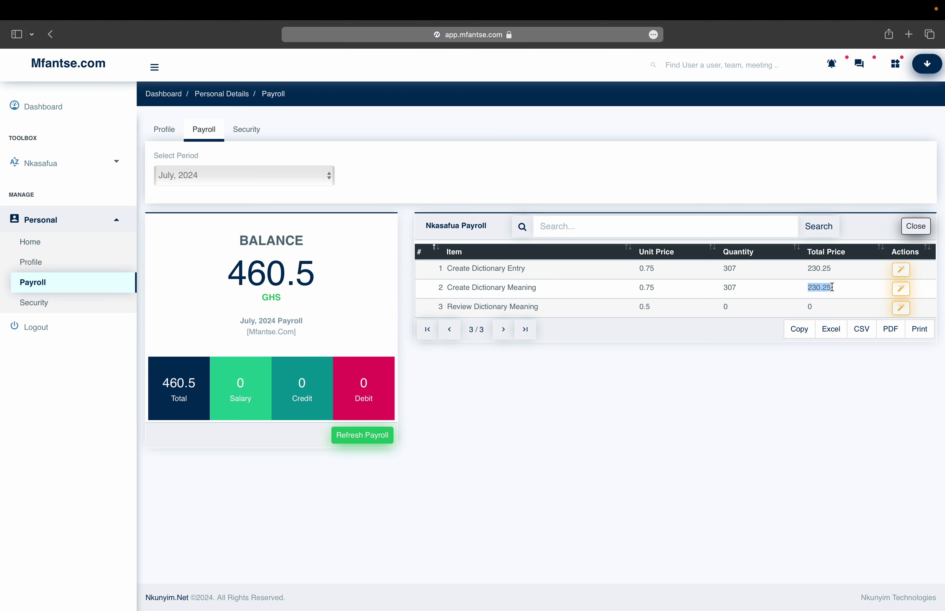
{"action": "double_click", "coordinate": [730, 288]}
{"action": "left_click_drag", "start_coordinate": [317, 268], "coordinate": [226, 274]}
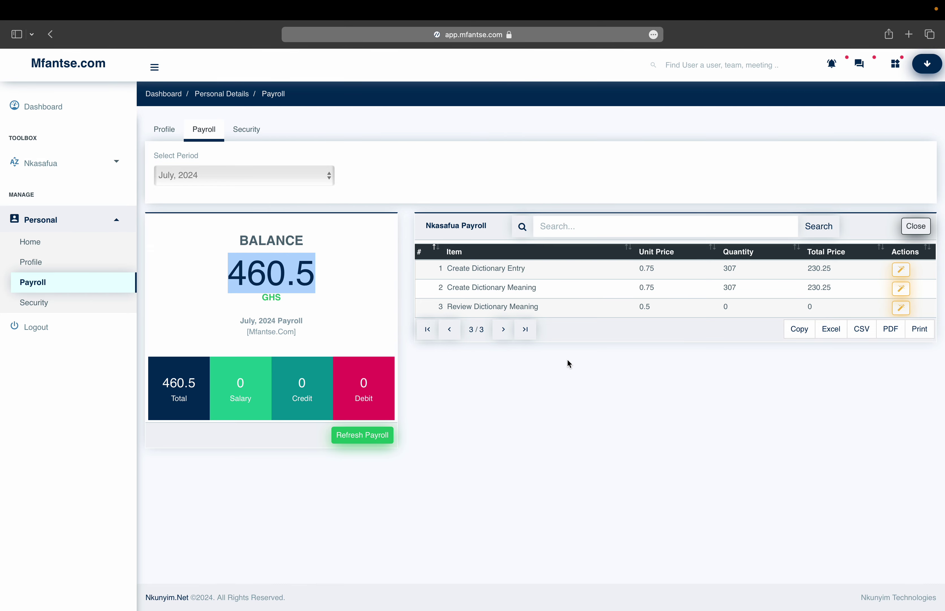
{"action": "mouse_move", "coordinate": [664, 2]}
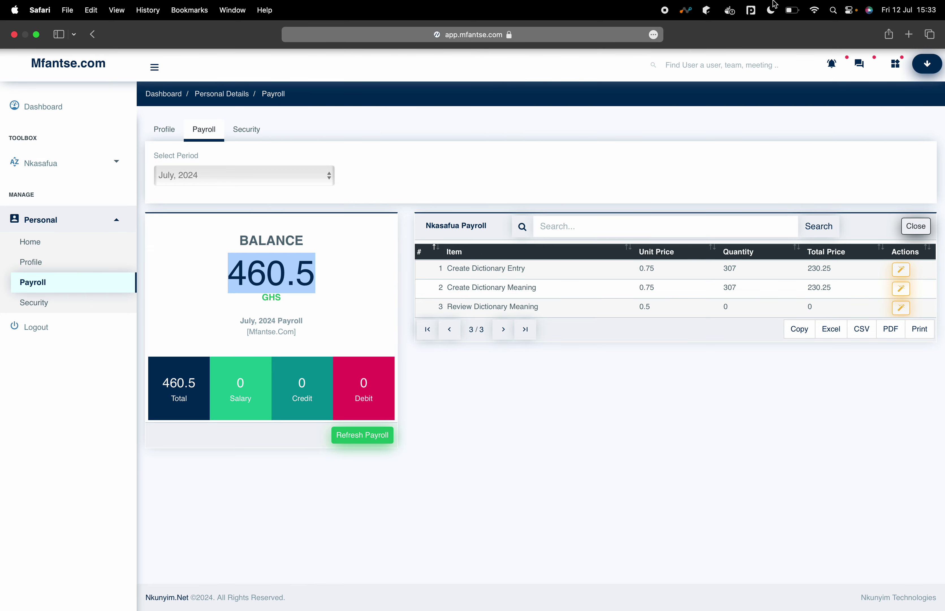